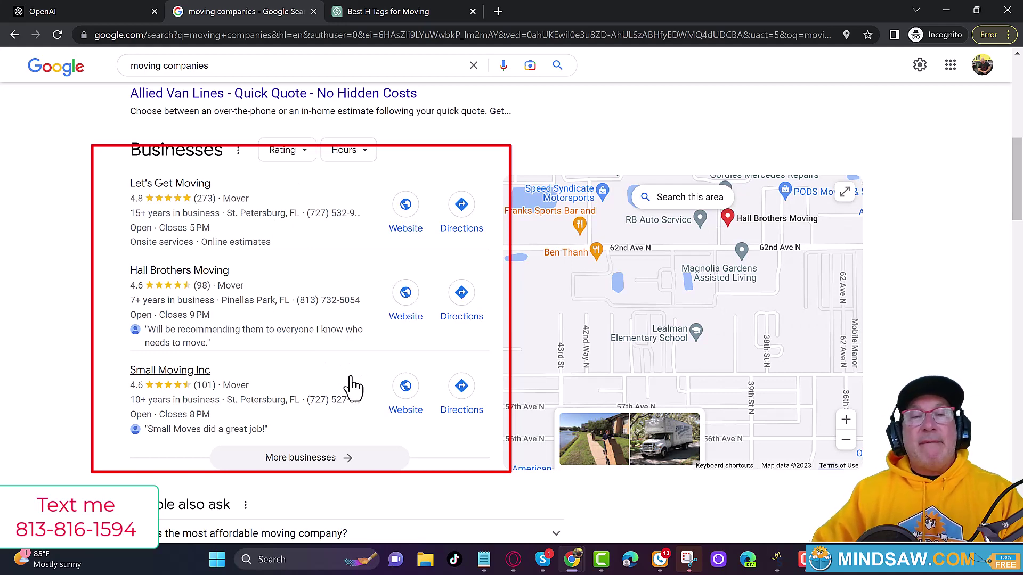
Step: Leave the Google results and switch to the 'Best H Tags for Moving' ChatGPT conversation
click(109, 10)
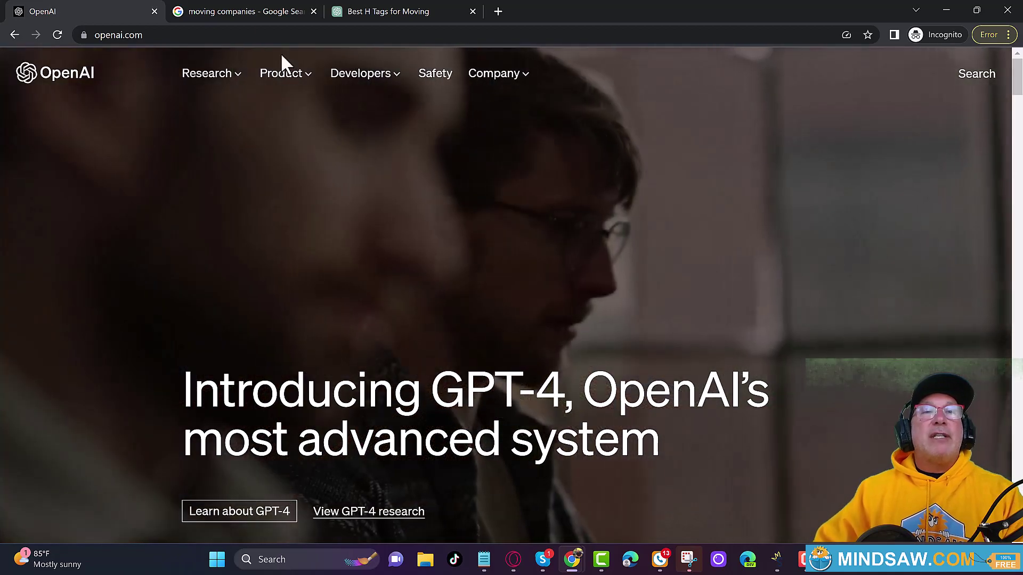
click(256, 11)
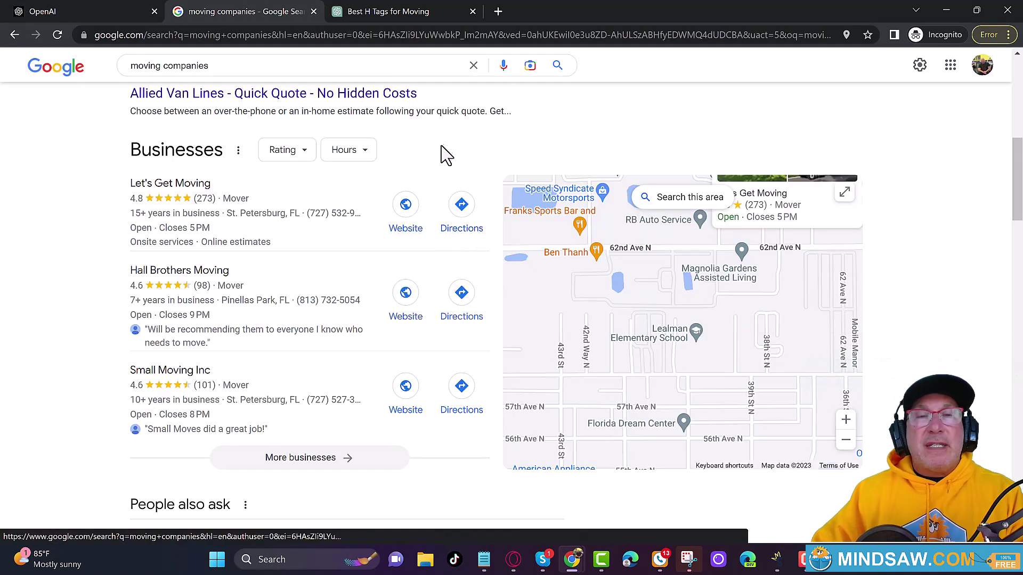
click(404, 12)
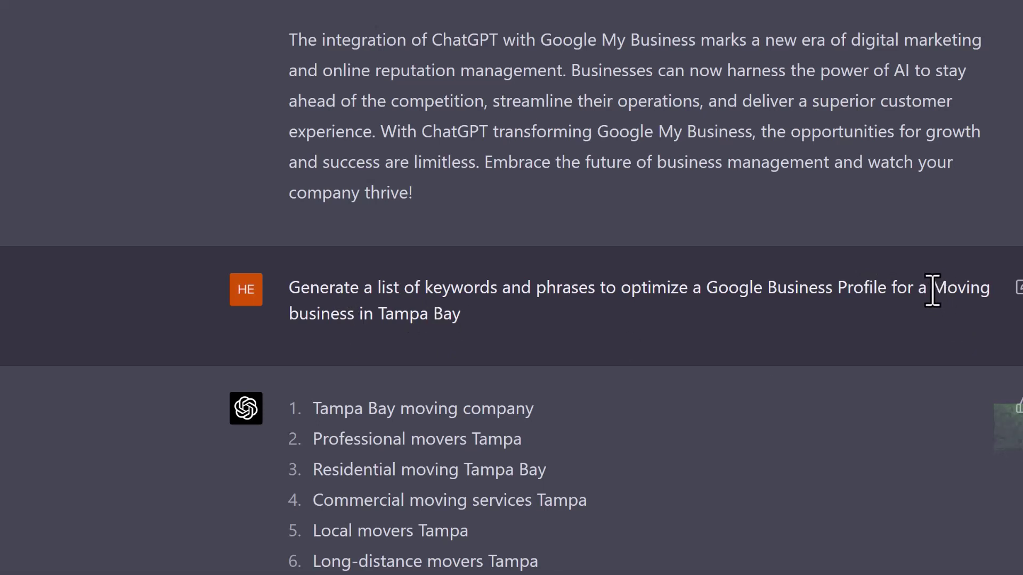
Step: Highlight 'Tampa Bay' at the end of the moving-business keyword prompt
drag(932, 290, 970, 312)
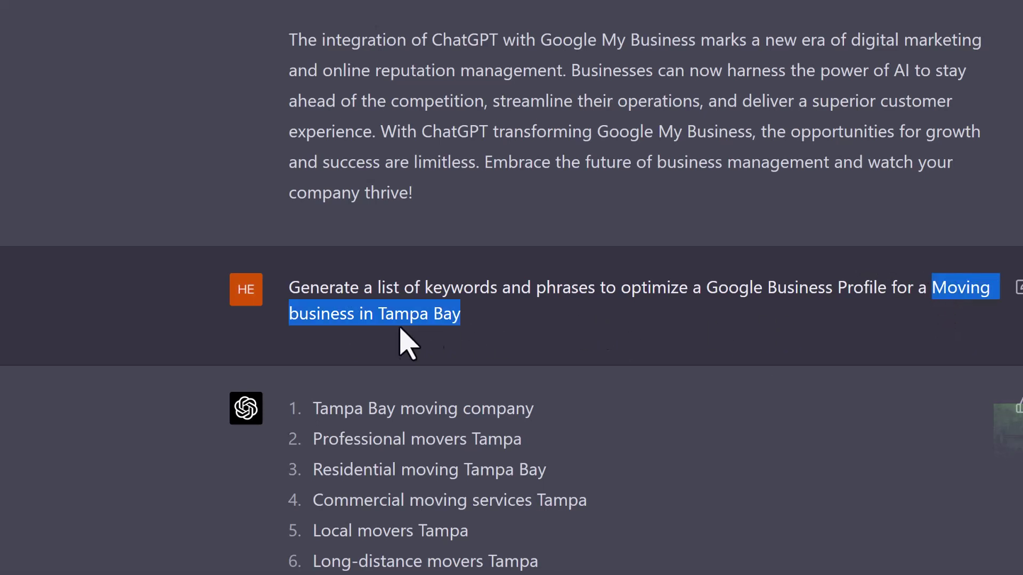
drag(400, 329, 464, 317)
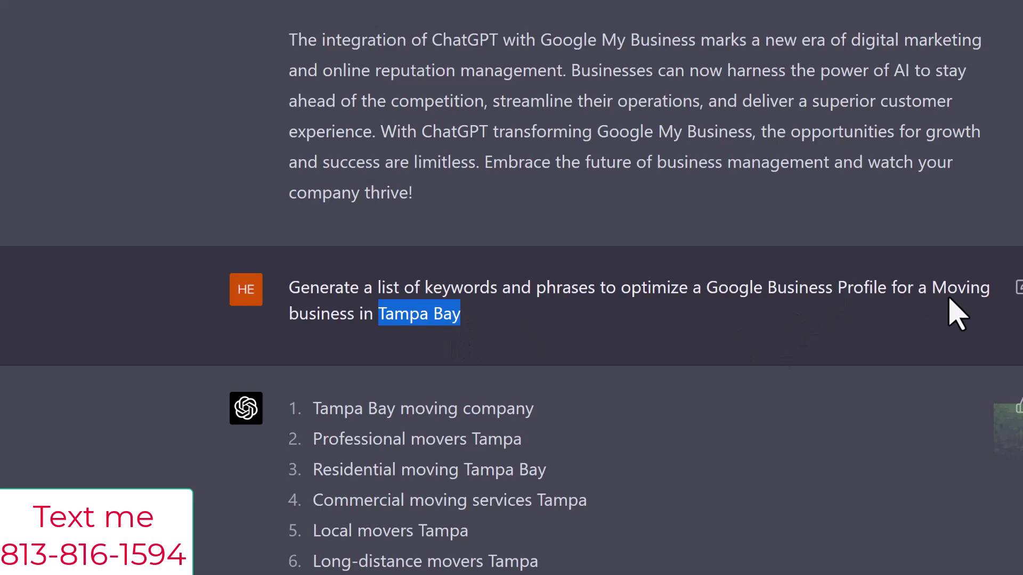
Step: Highlight keywords like Tampa Bay moving company, Professional movers Tampa, Piano movers Tampa, and Affordable movers
scroll(944, 309, down, 3)
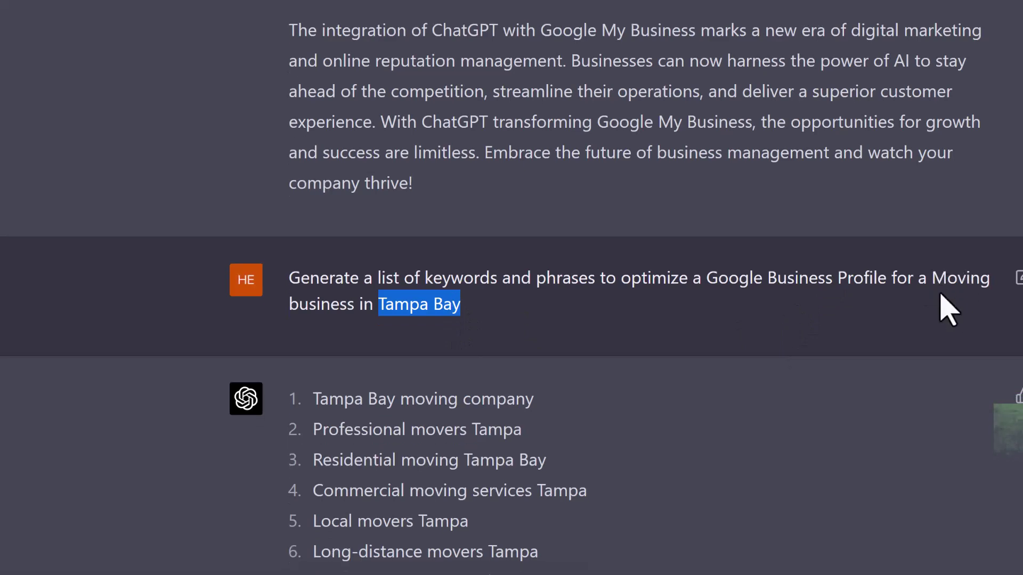
scroll(940, 306, down, 3)
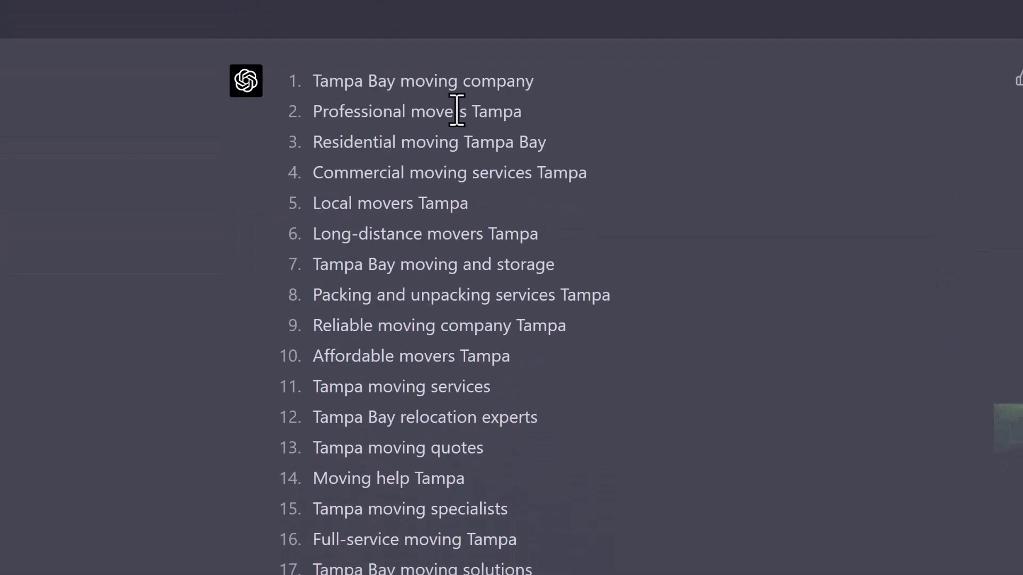
scroll(404, 335, down, 3)
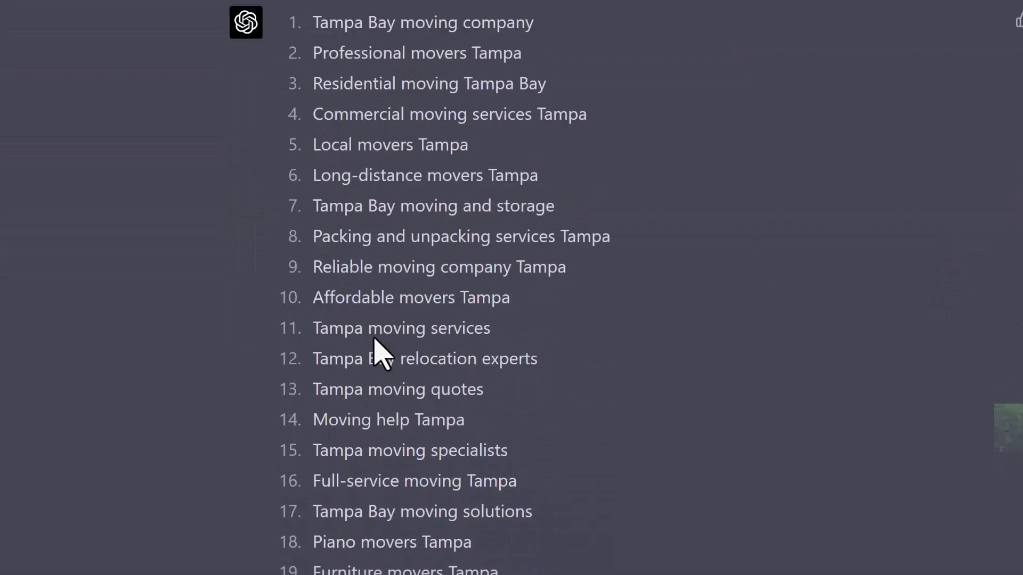
scroll(372, 341, up, 4)
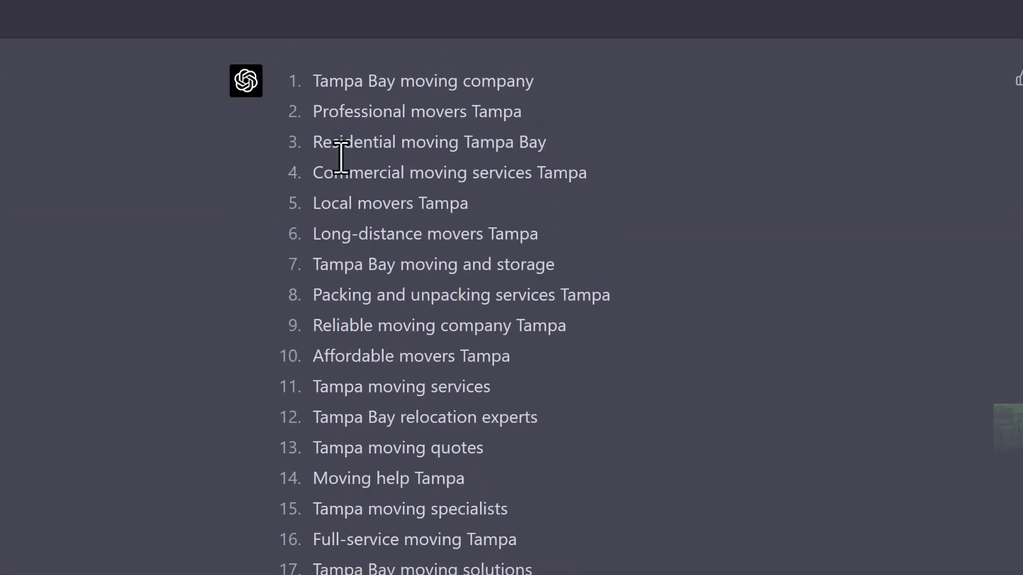
drag(319, 80, 578, 102)
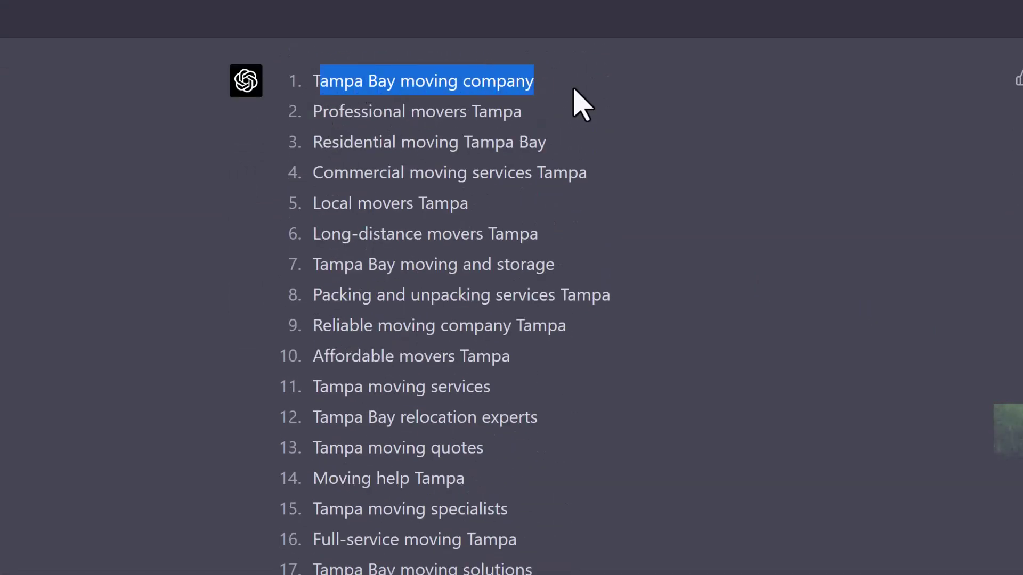
drag(314, 113, 529, 123)
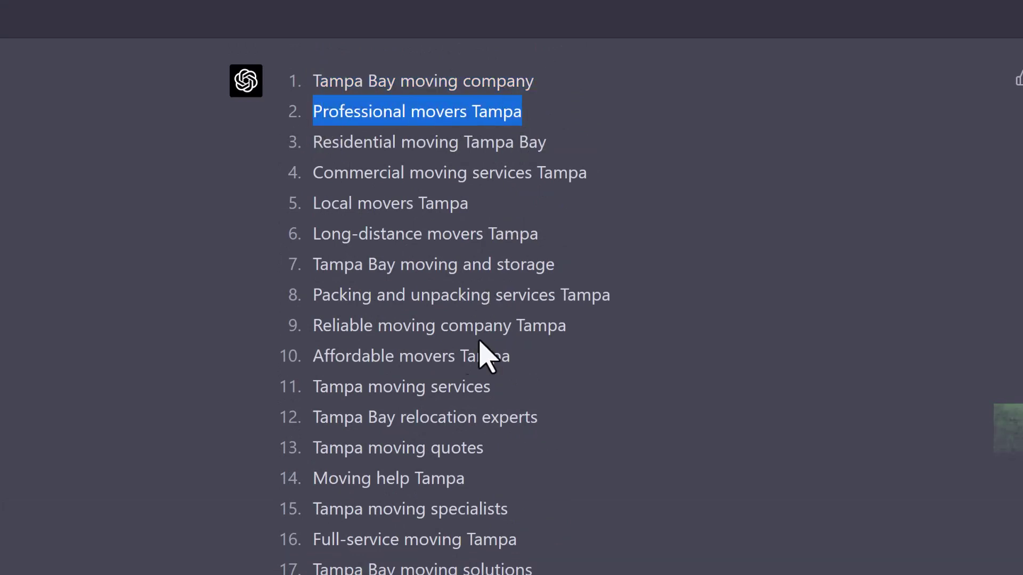
scroll(458, 411, down, 2)
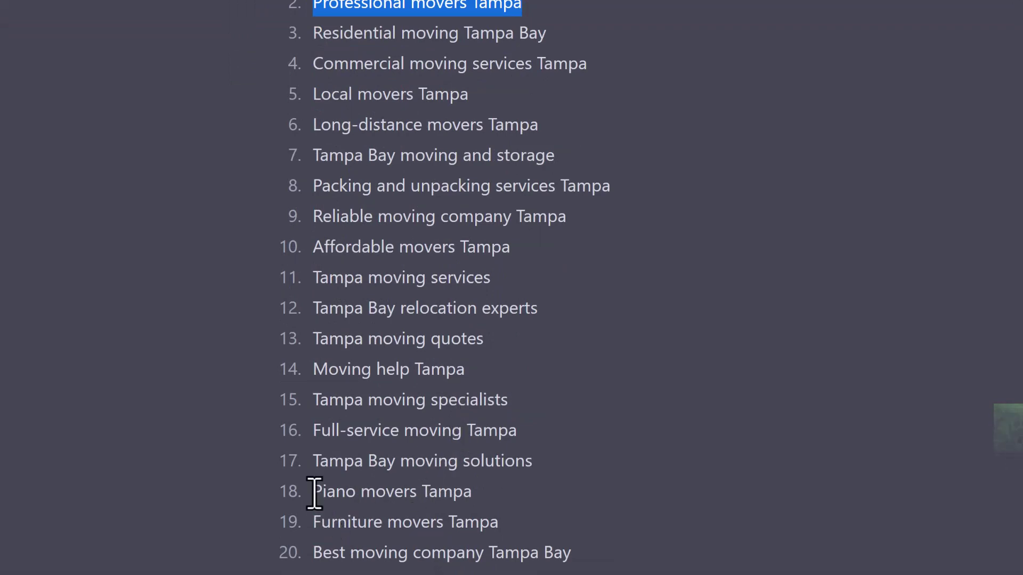
drag(314, 493, 470, 486)
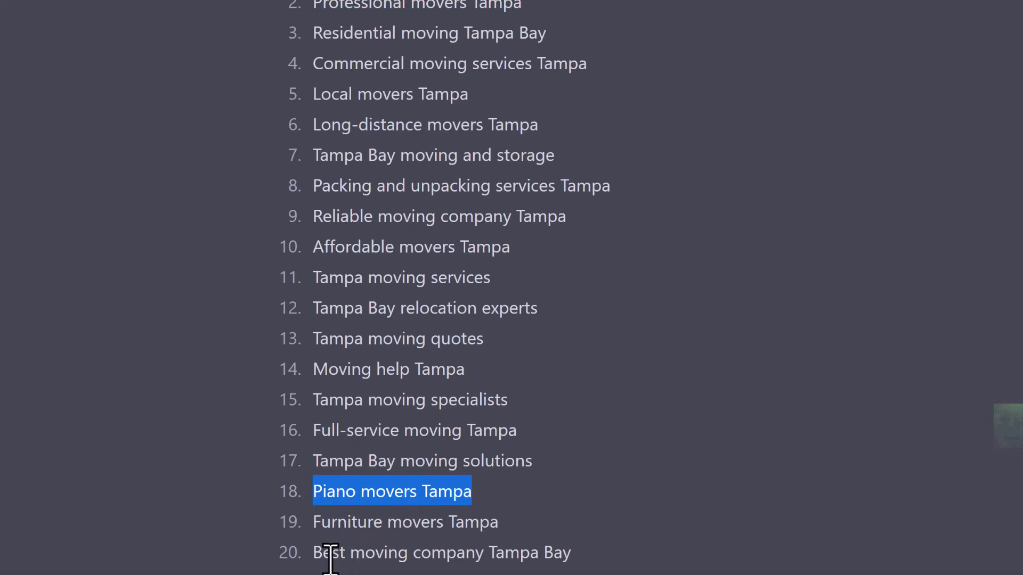
drag(322, 554, 615, 562)
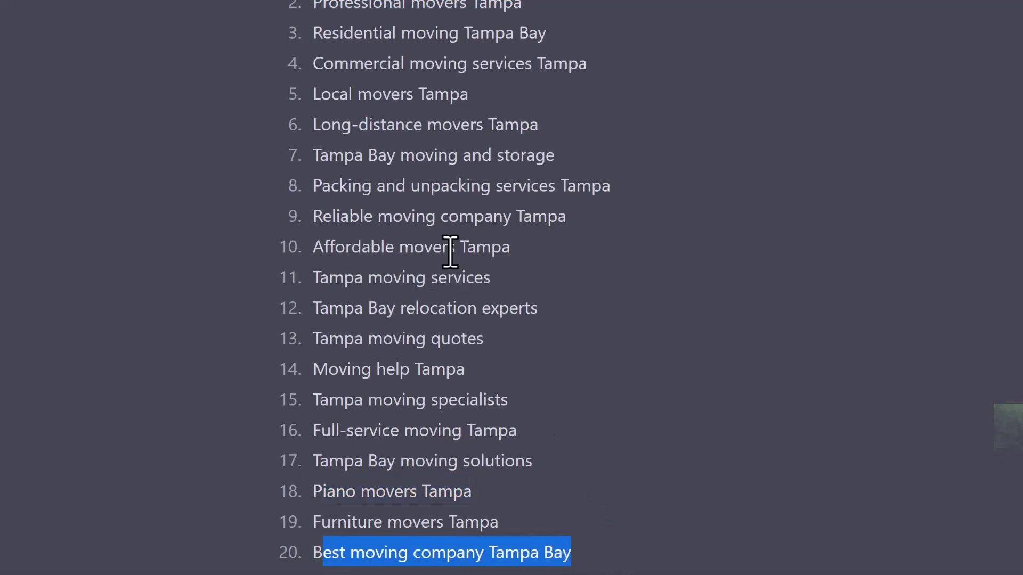
drag(449, 249, 311, 255)
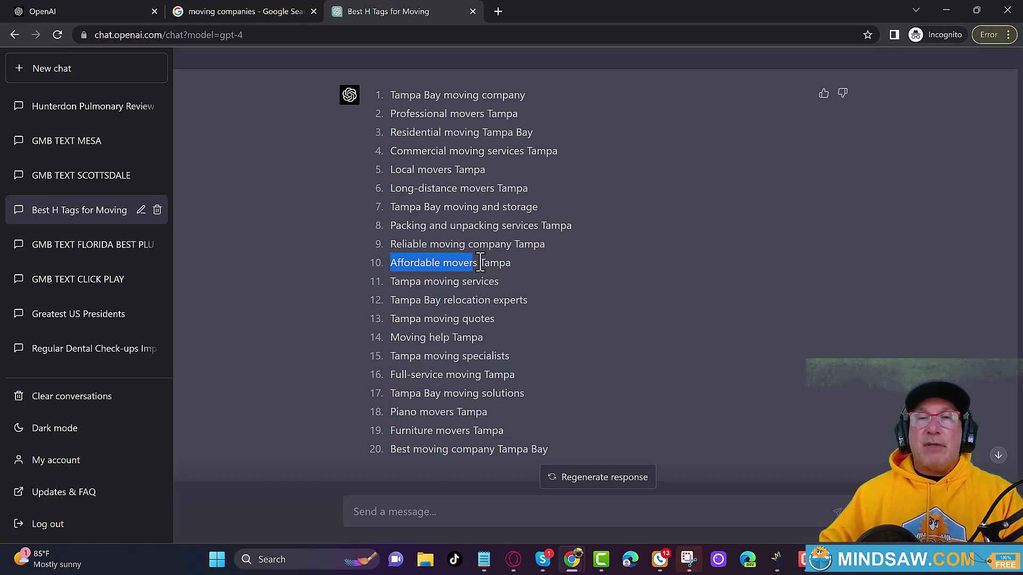
Step: Scroll back up in the keyword conversation before drafting the profile description prompt
scroll(655, 236, up, 3)
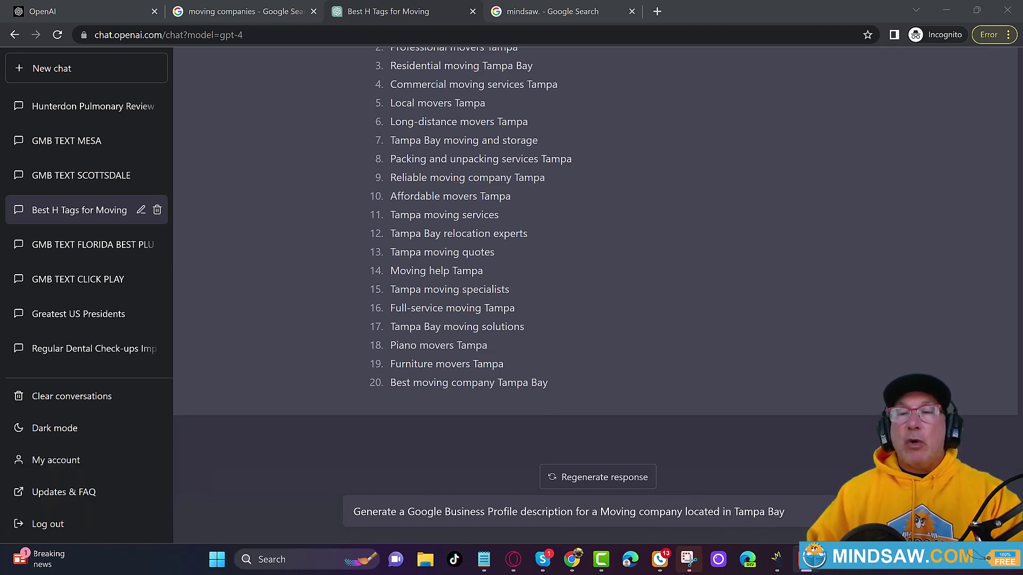
Step: Send the Tampa Bay moving company profile description prompt and copy the three-paragraph reply
key(Return)
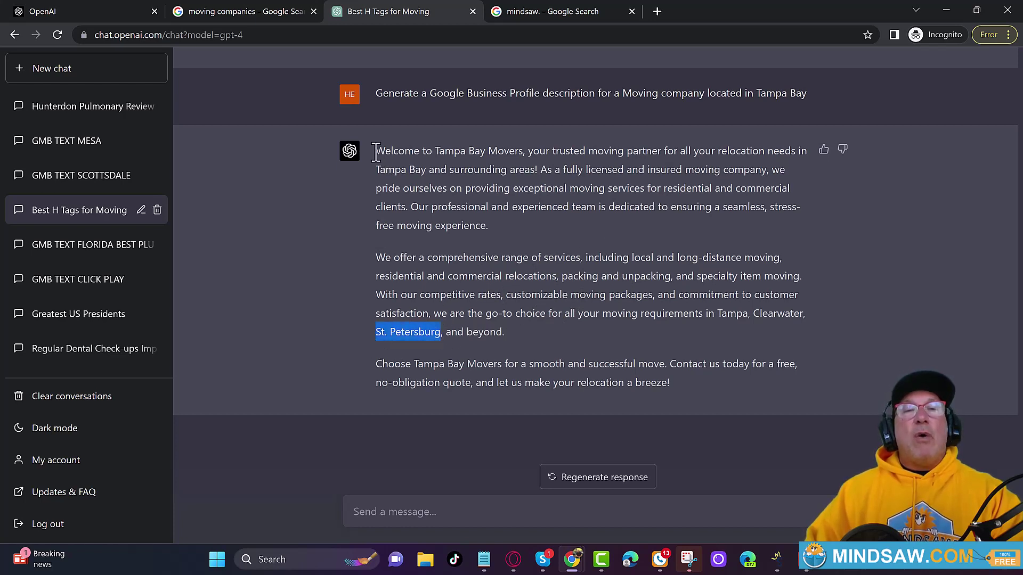
drag(376, 152, 674, 376)
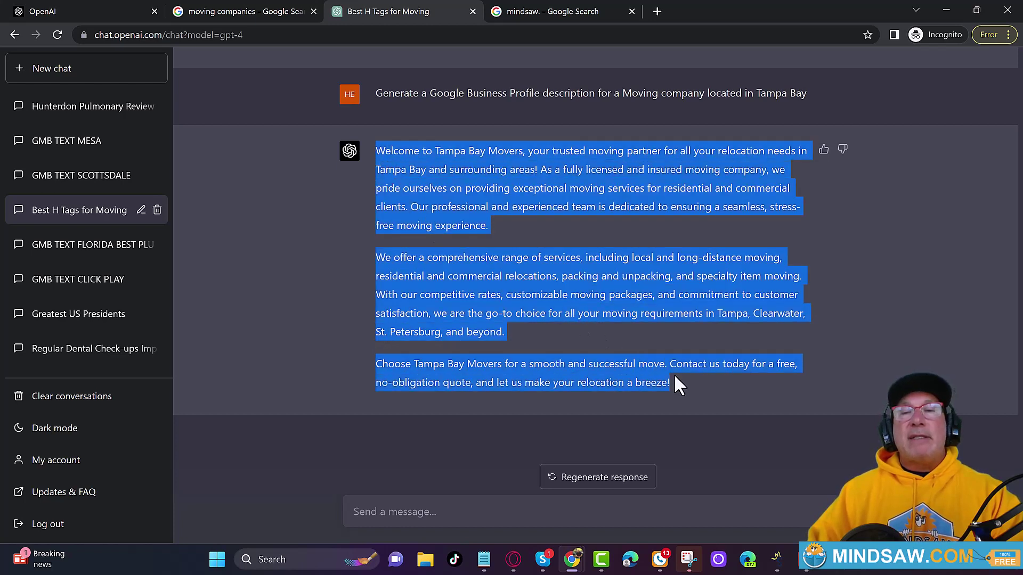
right_click(597, 299)
click(625, 310)
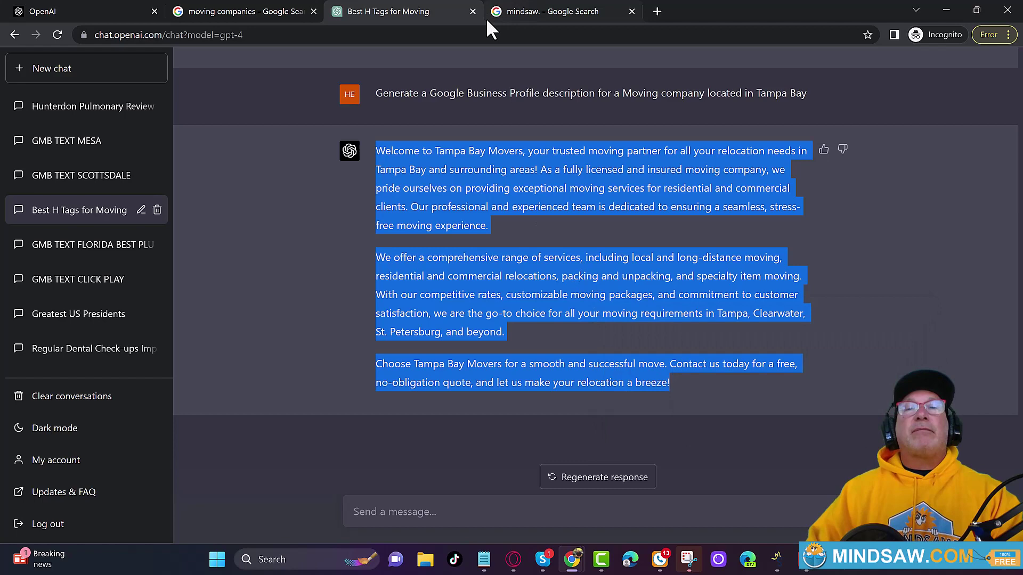
Step: Go to the mindsaw Google results tab and choose Add update on the business profile
click(541, 16)
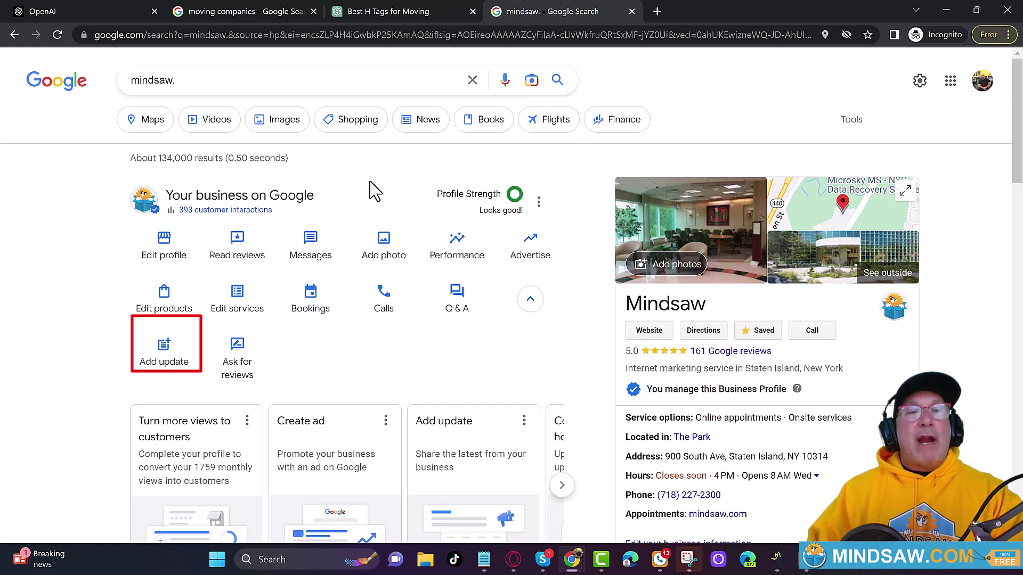
click(166, 356)
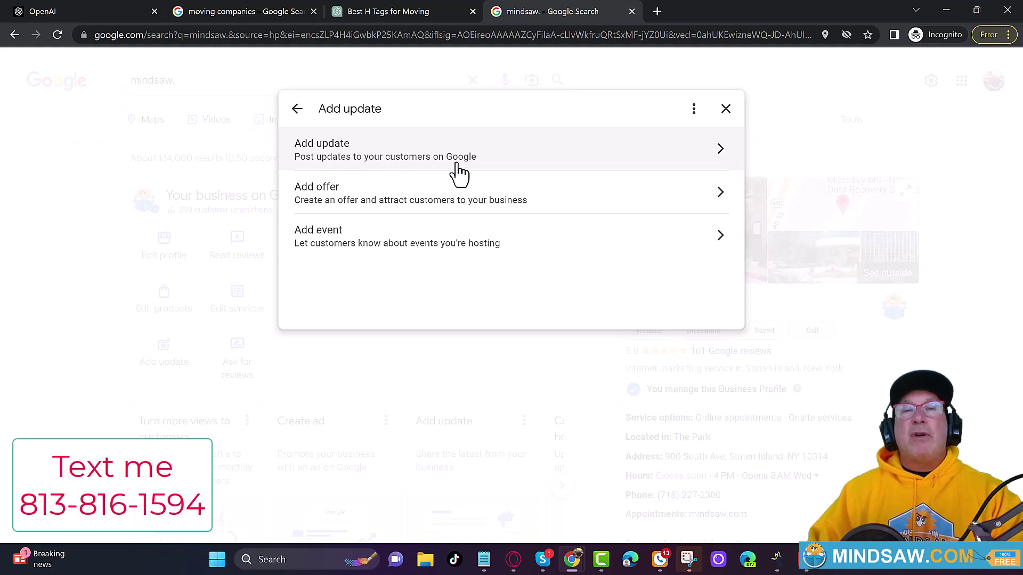
Step: Draft an update with the pasted Tampa Bay Movers description and a Call now button, then discard it
click(335, 156)
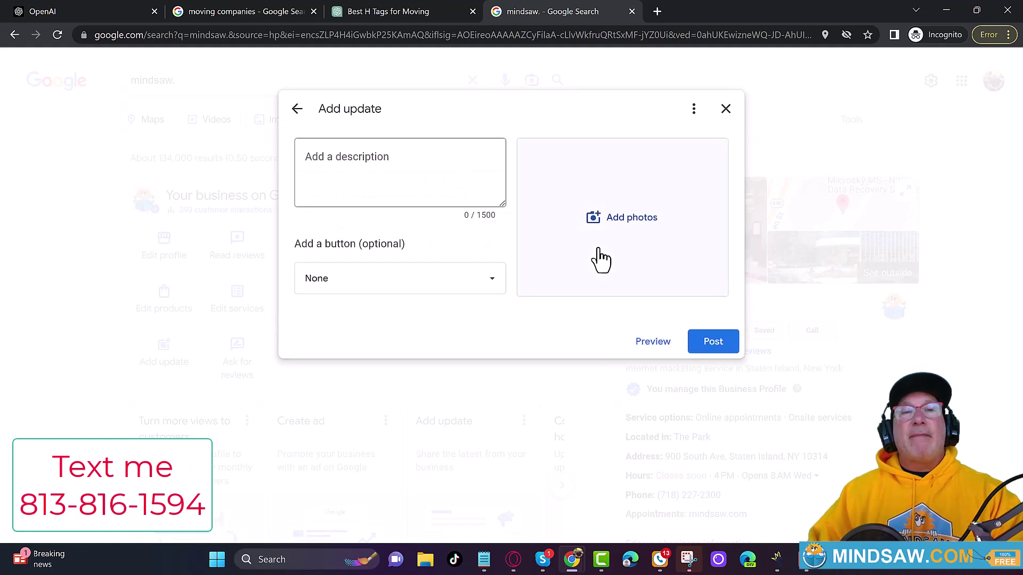
click(361, 155)
right_click(362, 155)
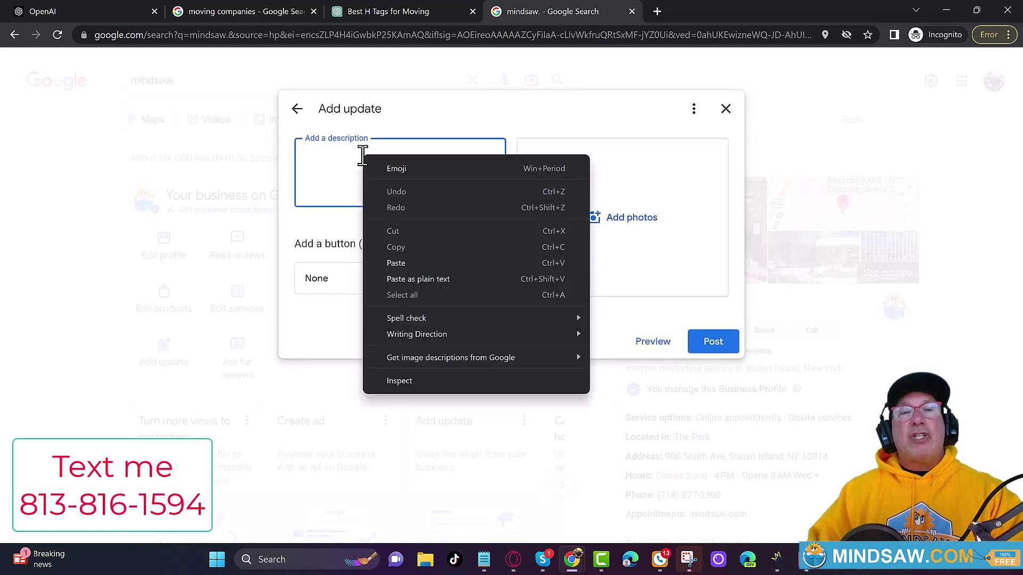
click(396, 263)
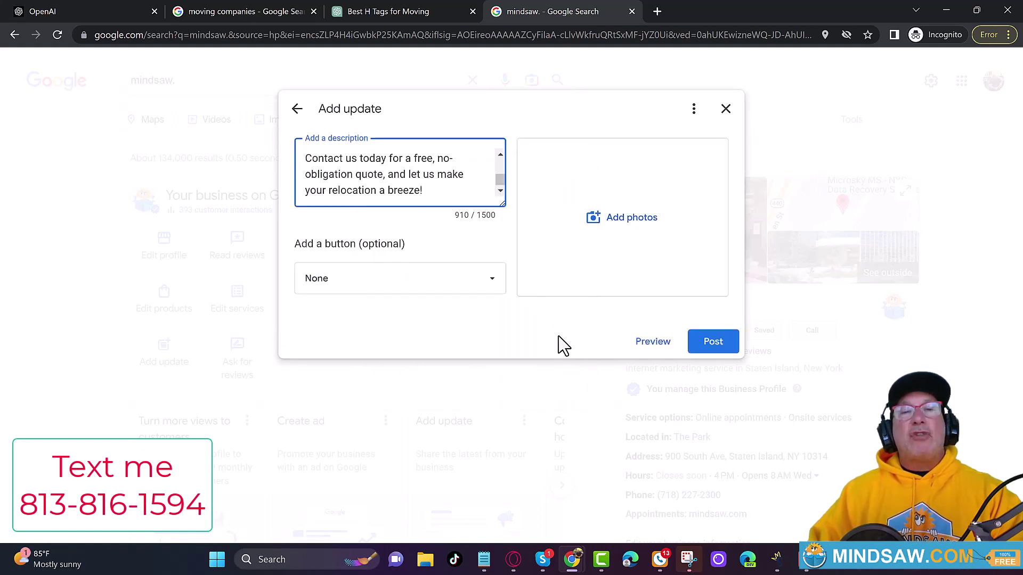
drag(499, 186, 504, 160)
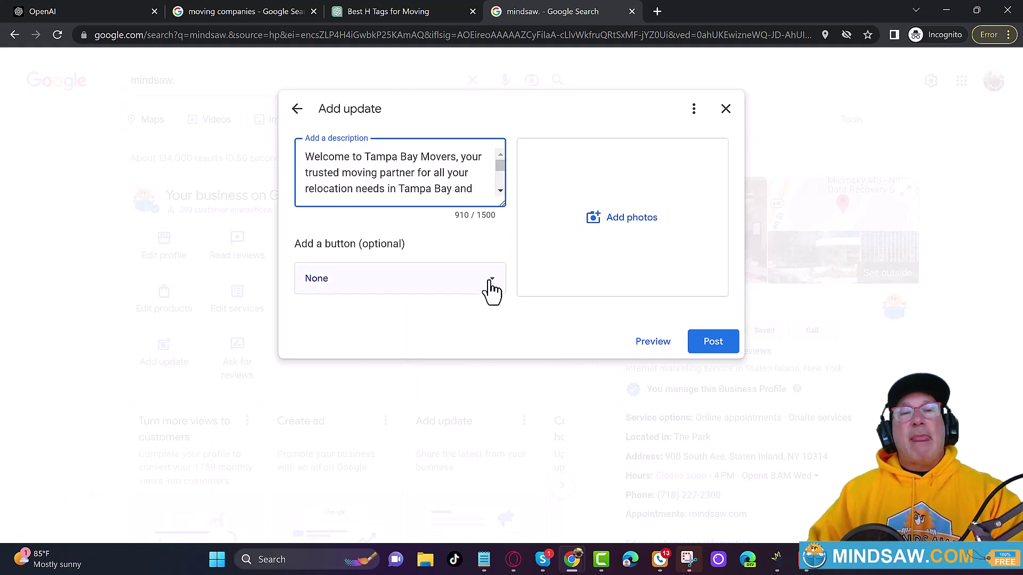
click(490, 281)
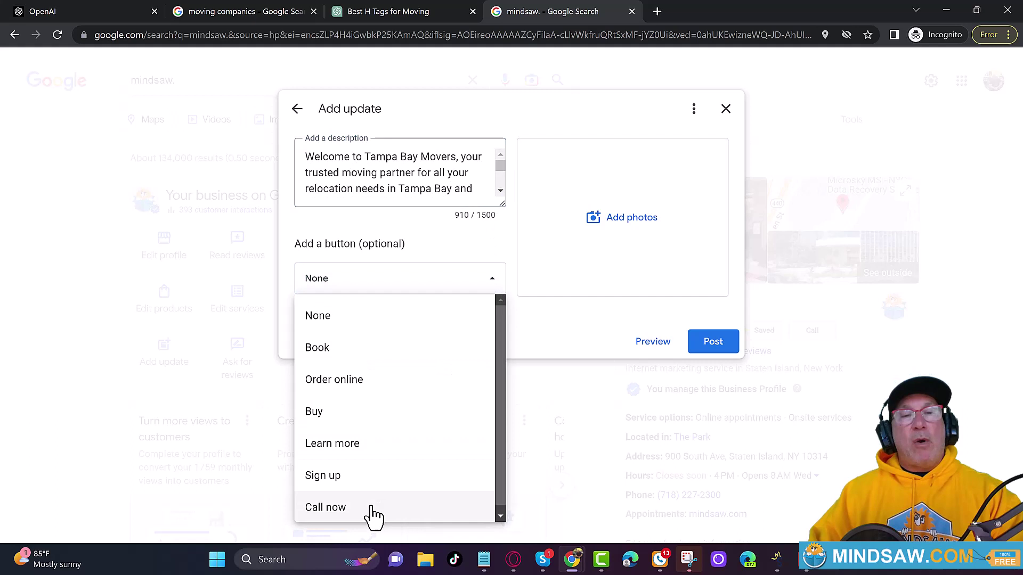
click(373, 511)
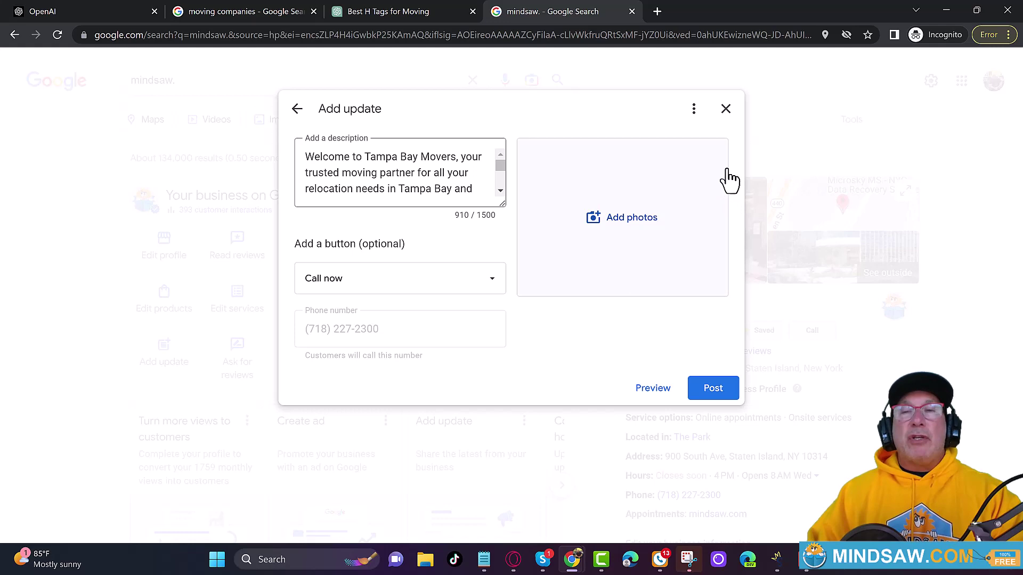
click(729, 111)
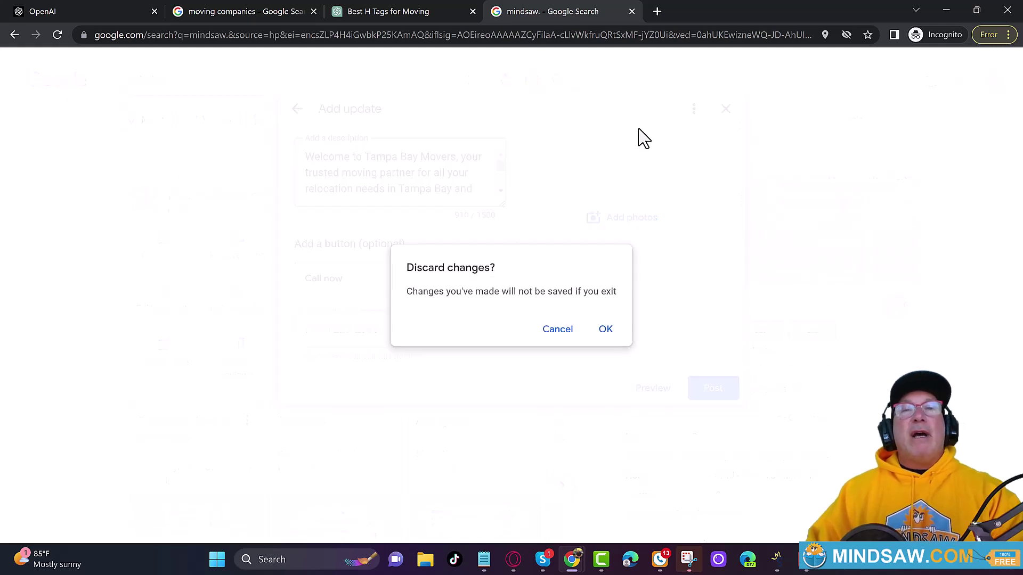
click(604, 327)
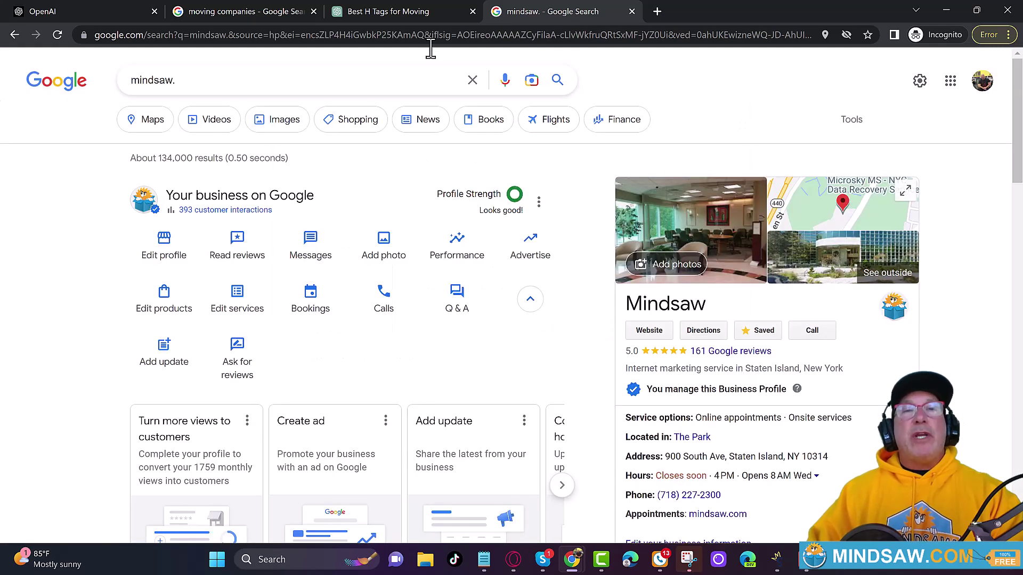
Step: Return to the ChatGPT conversation to draft the Tampa Bay review-response prompt
click(406, 16)
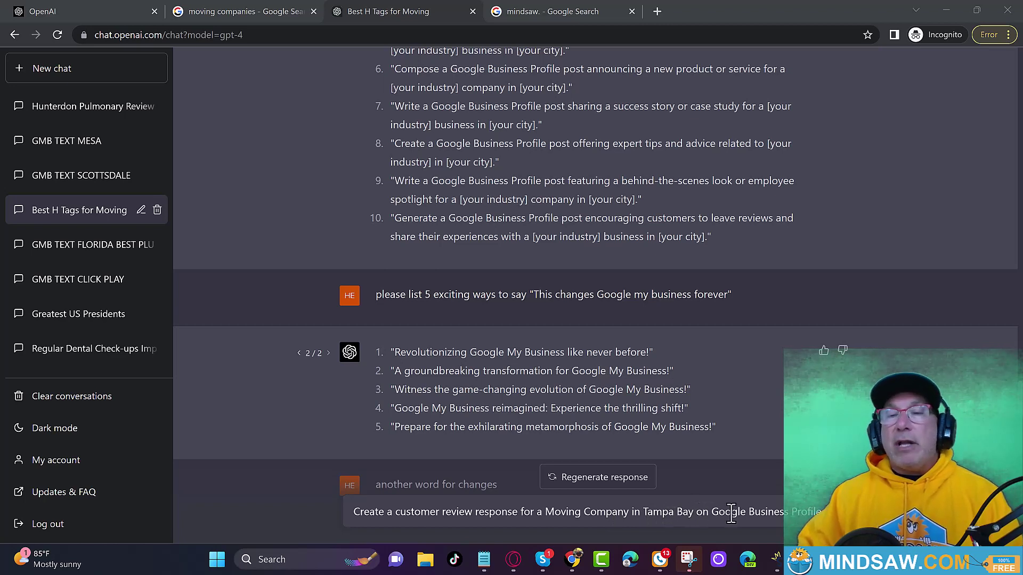
Step: Send the Tampa Bay moving company review-response prompt and let the reply generate
key(ctrl+a)
key(BackSpace)
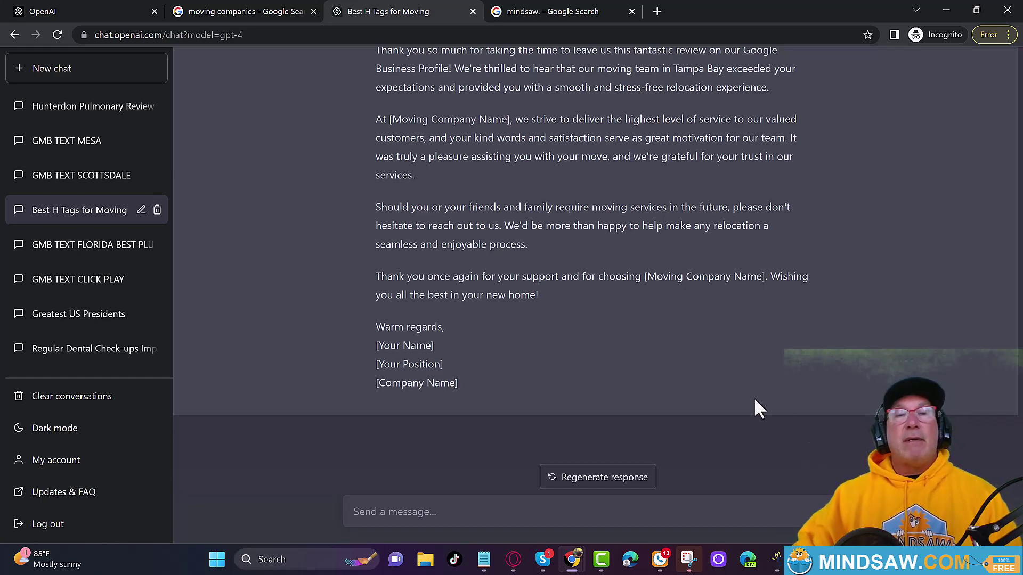
Step: Select the review reply from 'Dear' through '[Company Name]' and copy it
scroll(605, 333, up, 1)
scroll(605, 333, up, 1)
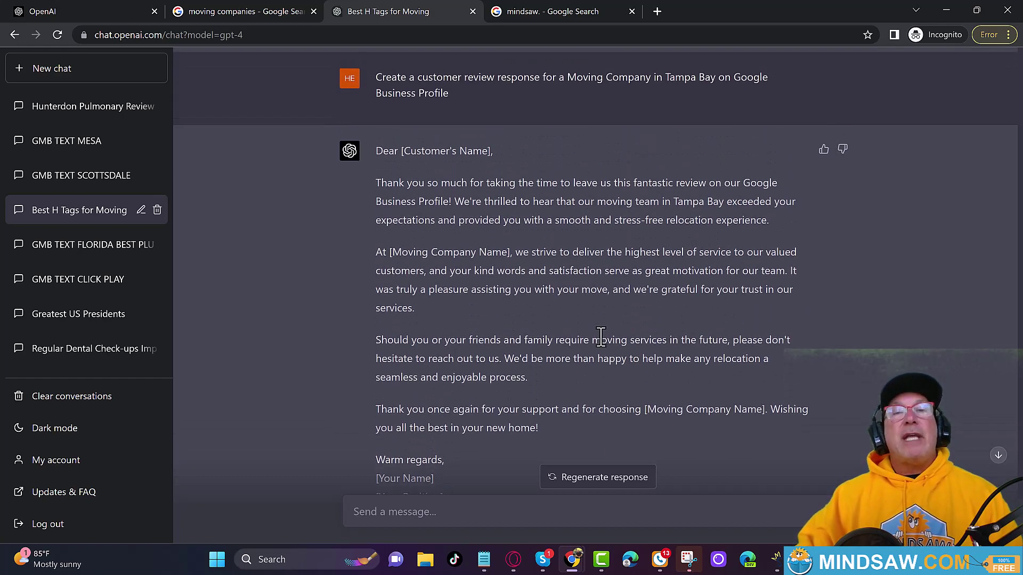
scroll(601, 336, down, 1)
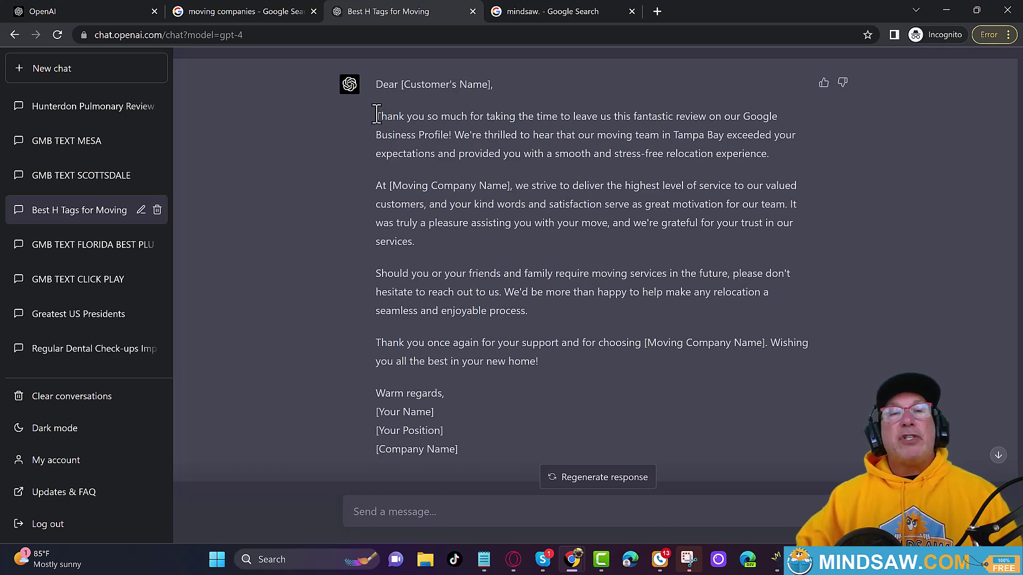
drag(376, 84, 522, 448)
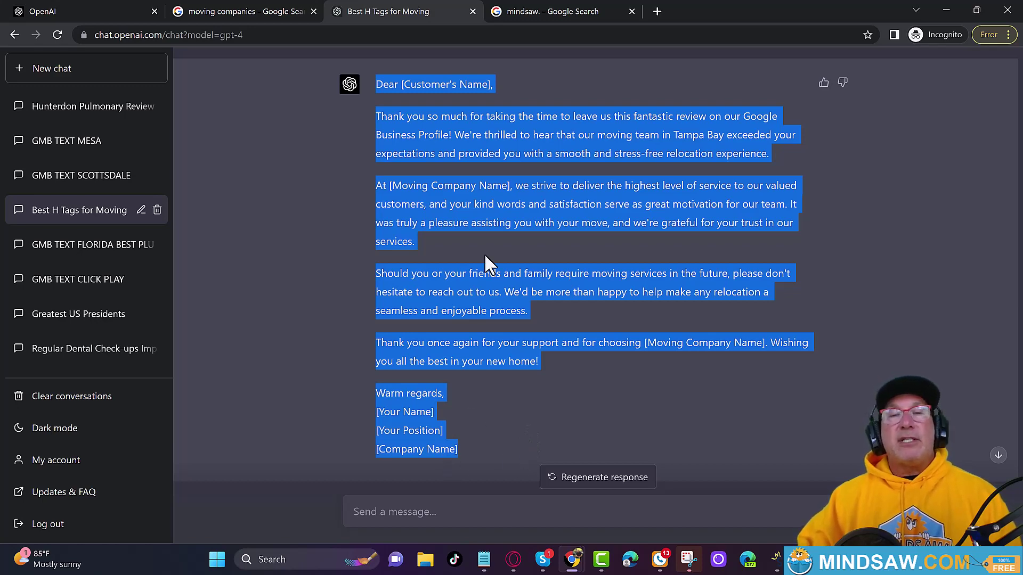
right_click(477, 210)
click(490, 226)
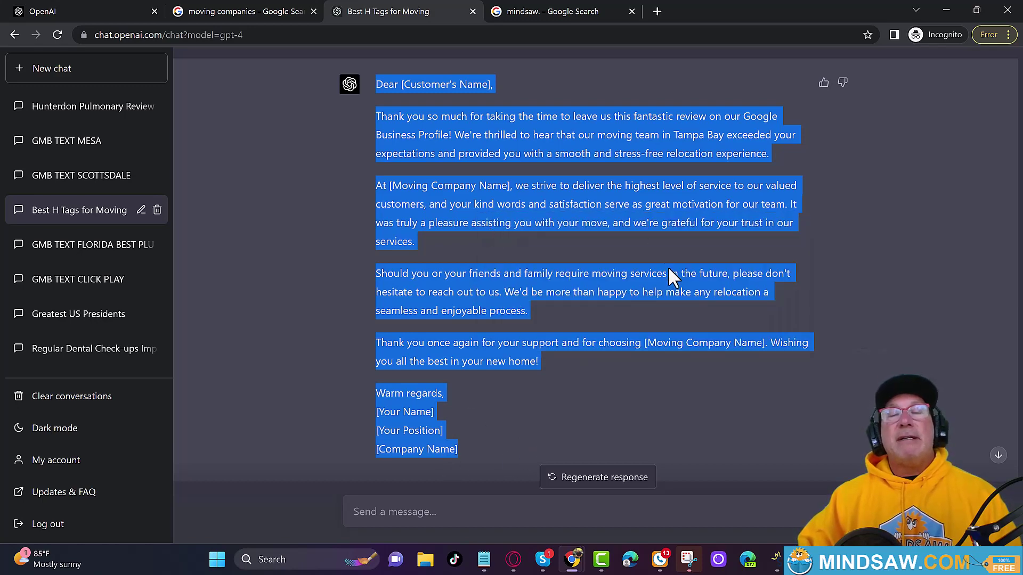